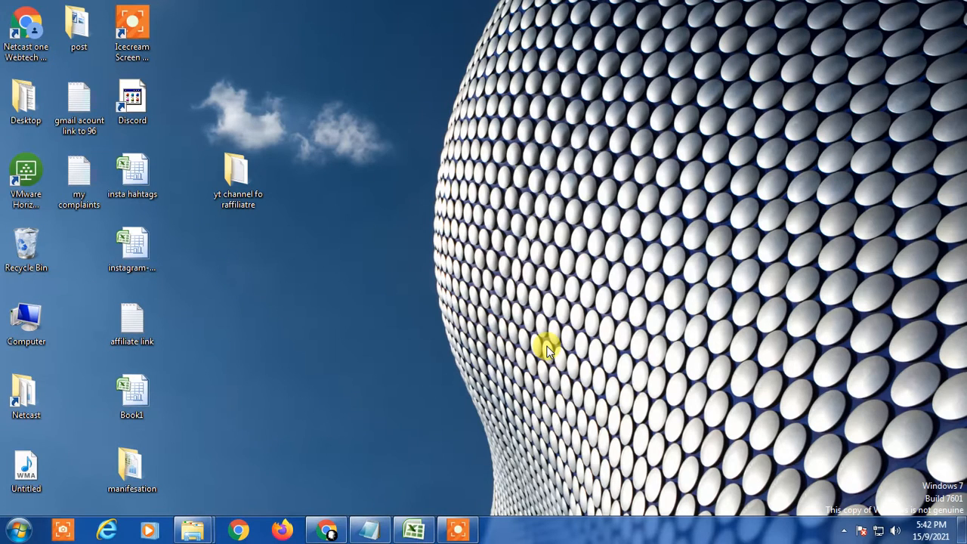
Switch to the Book1 workbook in Excel, showing the name table on Sheet5
{"action": "left_click", "coordinate": [414, 531]}
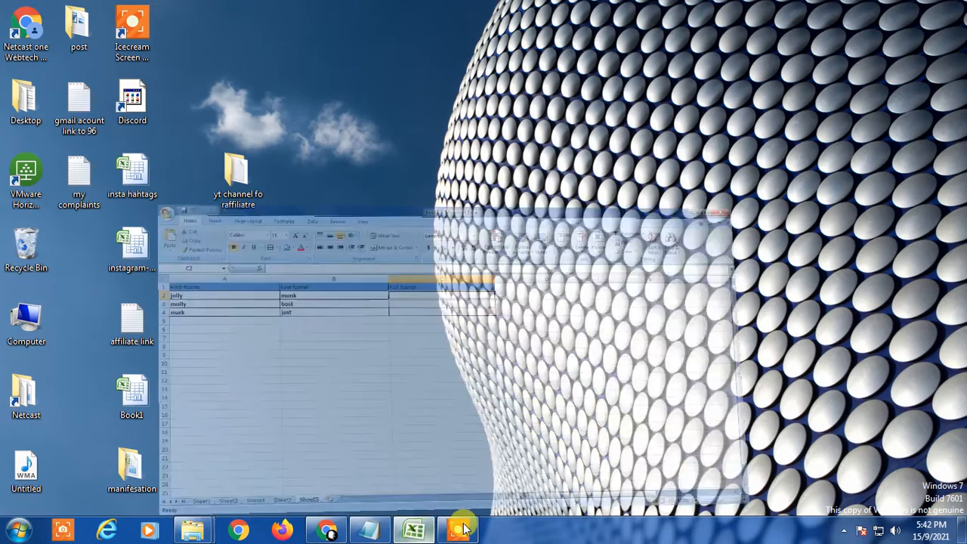
{"action": "left_click", "coordinate": [249, 327]}
{"action": "scroll", "coordinate": [270, 326], "scroll_direction": "up", "scroll_amount": 3}
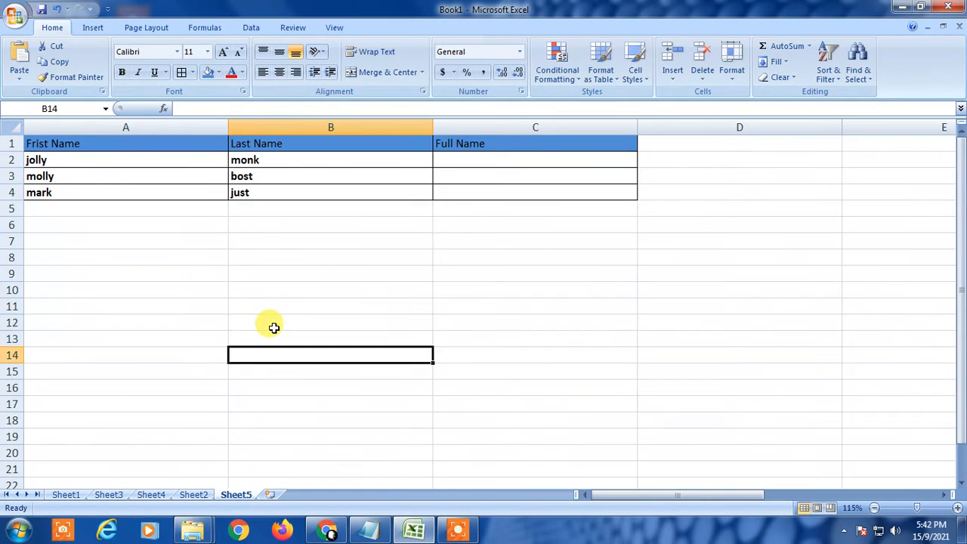
Examine the first name, last name and full name cells in row 2 of the table
{"action": "left_click", "coordinate": [349, 228]}
{"action": "left_click", "coordinate": [75, 163]}
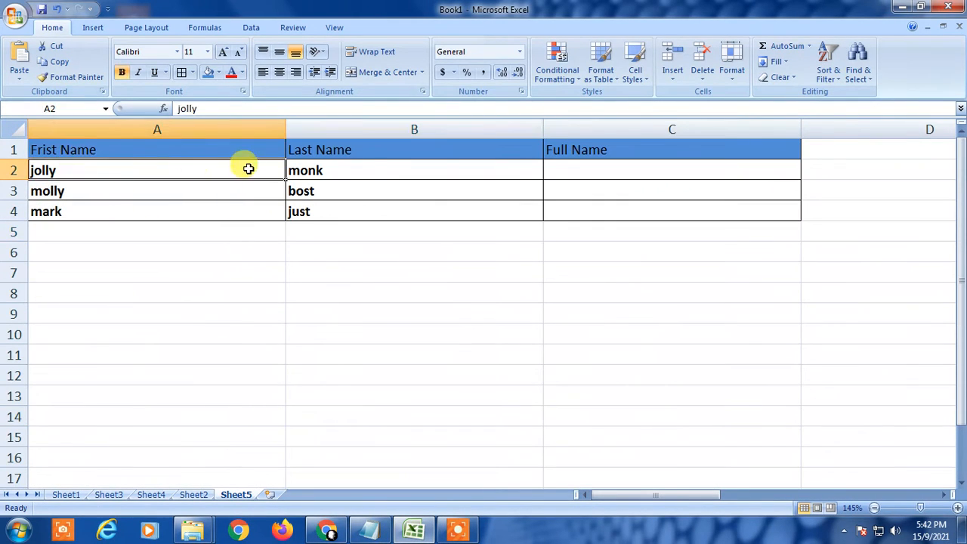
{"action": "left_click", "coordinate": [378, 170]}
{"action": "left_click", "coordinate": [557, 168]}
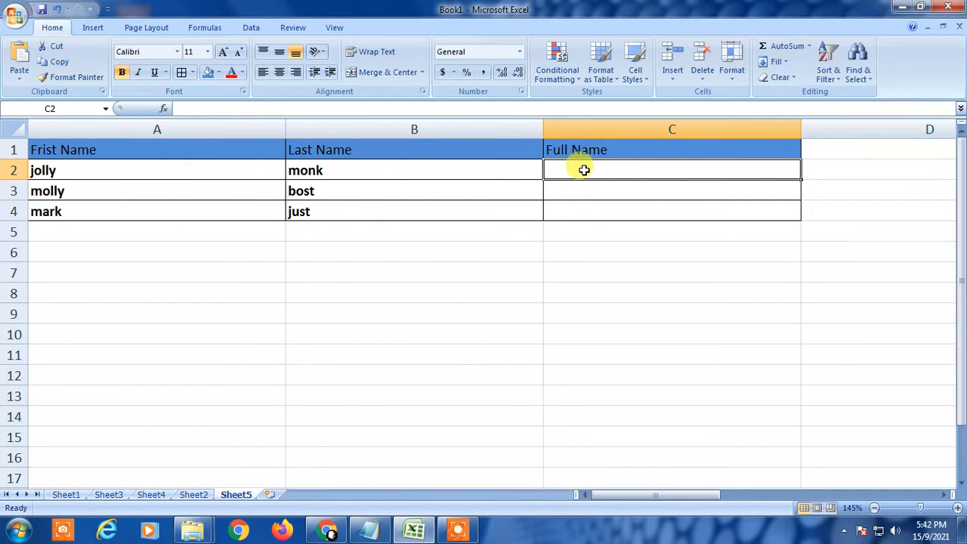
{"action": "left_click", "coordinate": [525, 223]}
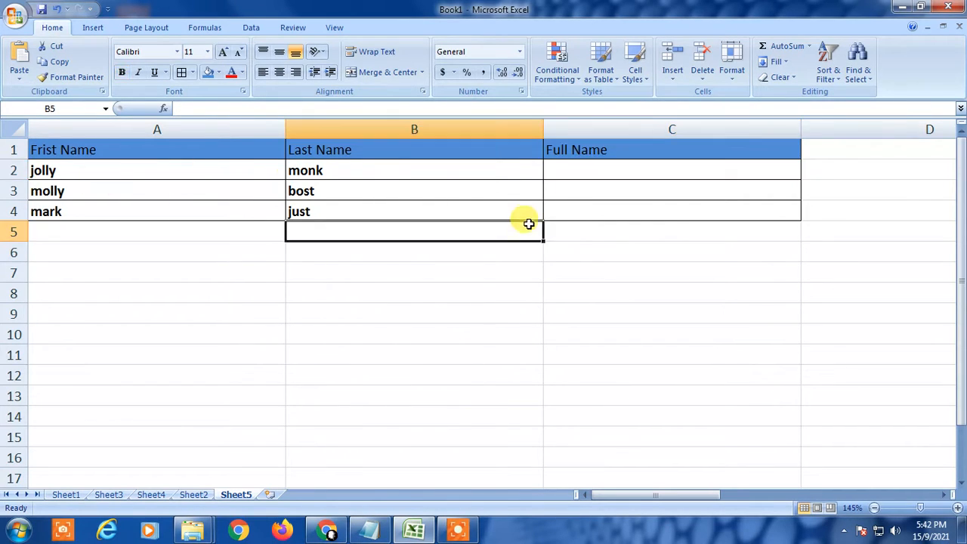
{"action": "left_click", "coordinate": [46, 168]}
{"action": "left_click", "coordinate": [367, 169]}
{"action": "left_click", "coordinate": [115, 168]}
{"action": "left_click", "coordinate": [346, 169]}
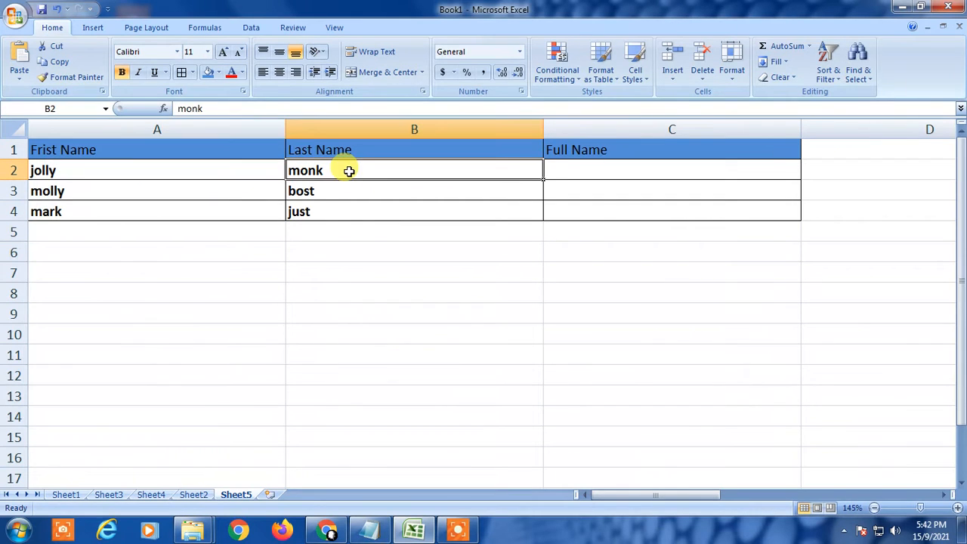
{"action": "left_click", "coordinate": [113, 171]}
{"action": "left_click", "coordinate": [607, 173]}
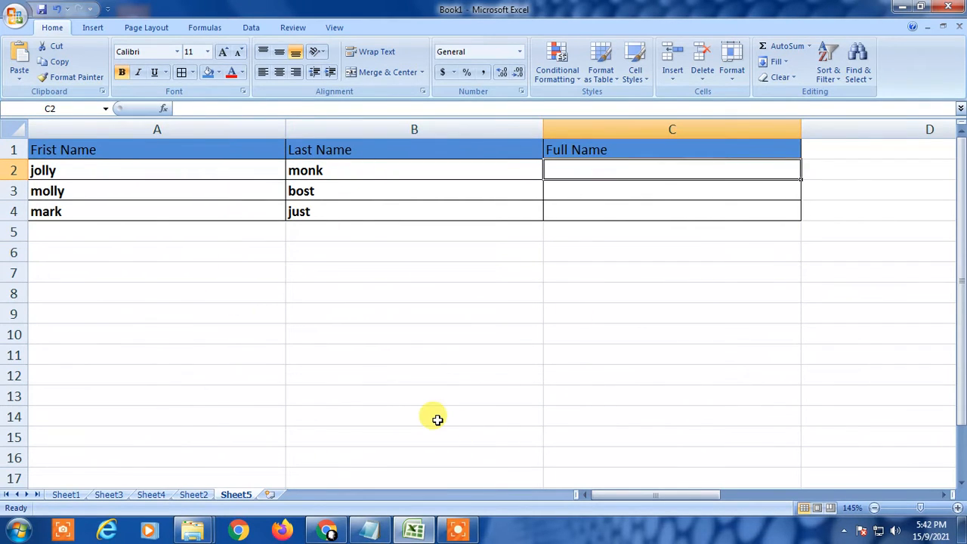
{"action": "left_click", "coordinate": [526, 373]}
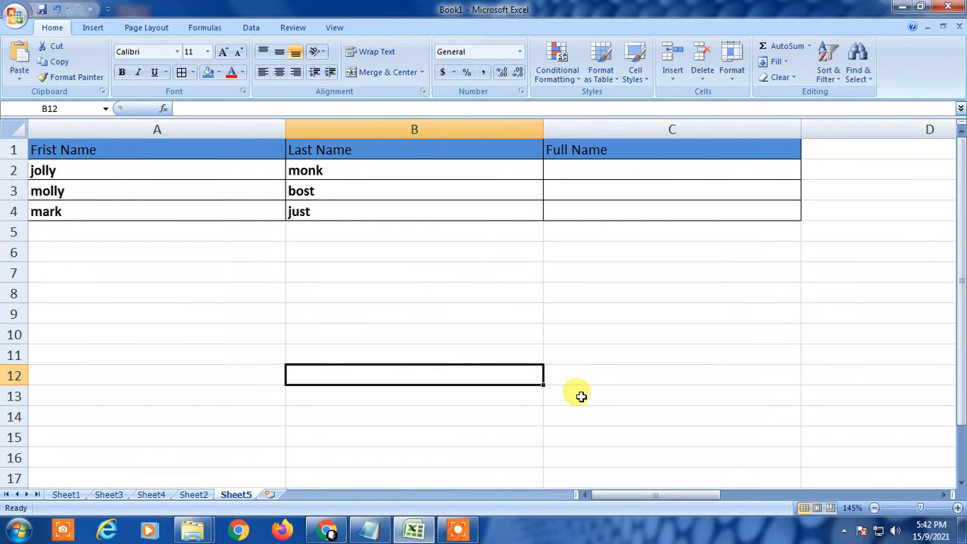
Join the first and last names in C2 with the formula =CONCATENATE(A2,B2)
{"action": "left_click", "coordinate": [582, 168]}
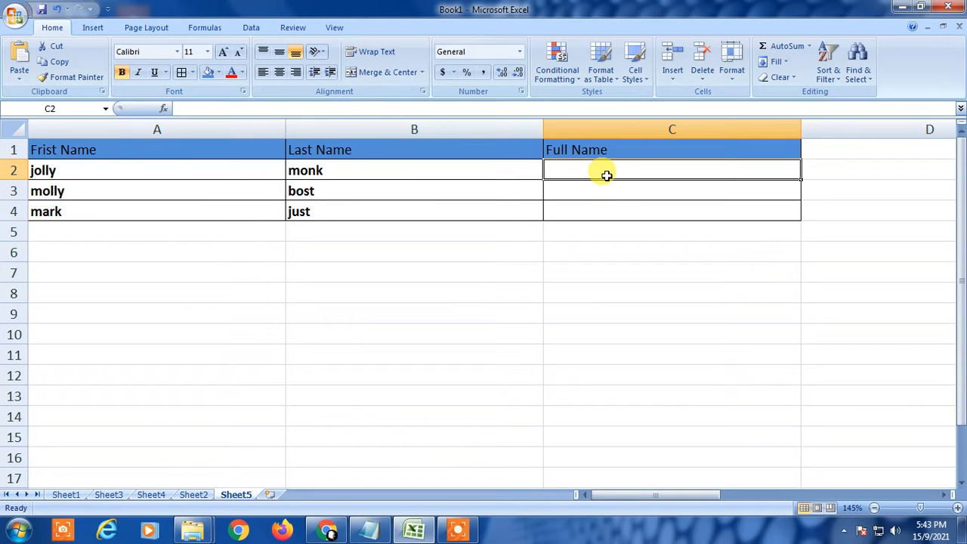
{"action": "left_click", "coordinate": [605, 210]}
{"action": "left_click", "coordinate": [601, 175]}
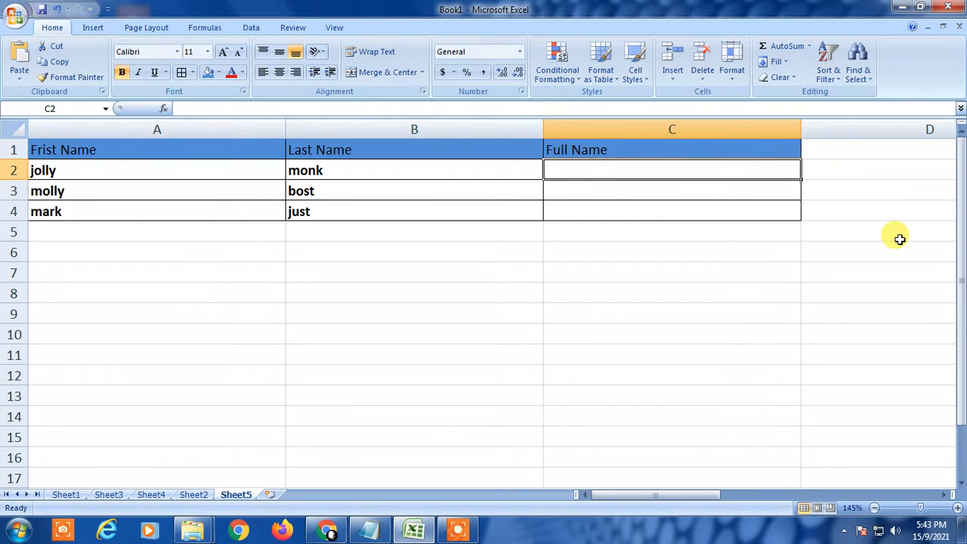
{"action": "type", "text": "="}
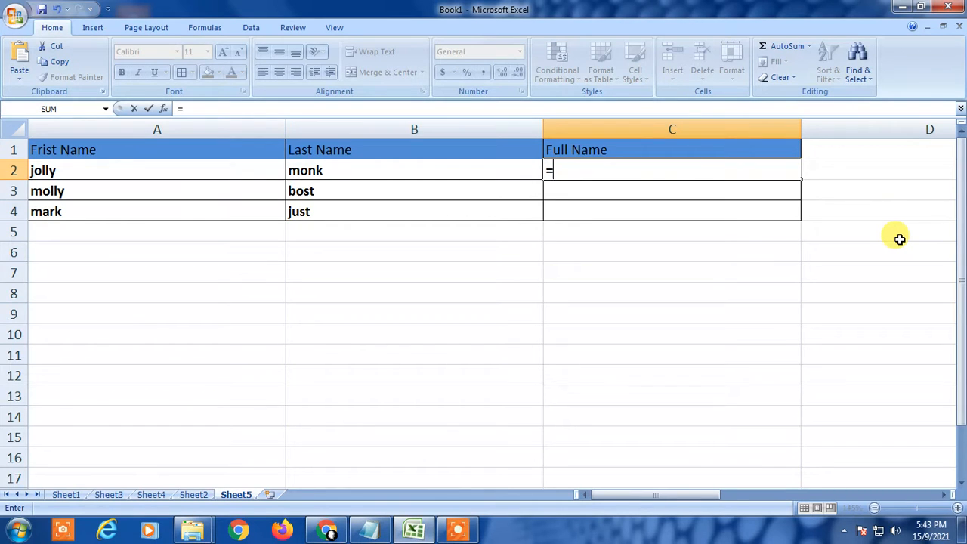
{"action": "type", "text": "con"}
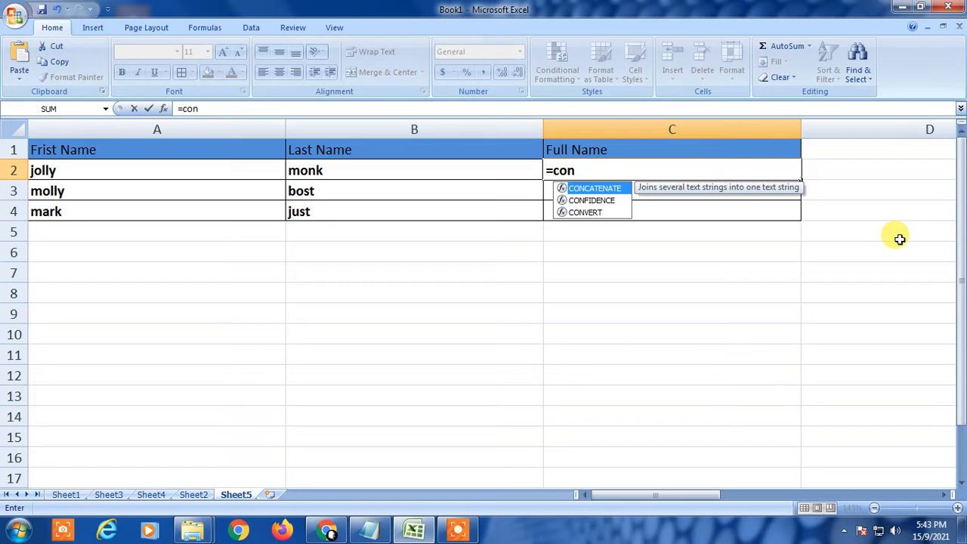
{"action": "key", "text": "Tab"}
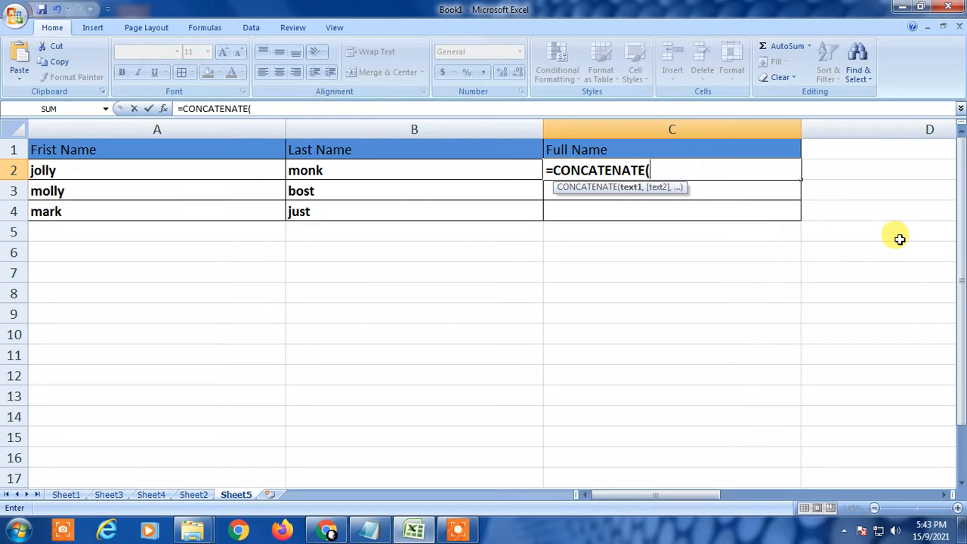
{"action": "left_click", "coordinate": [80, 174]}
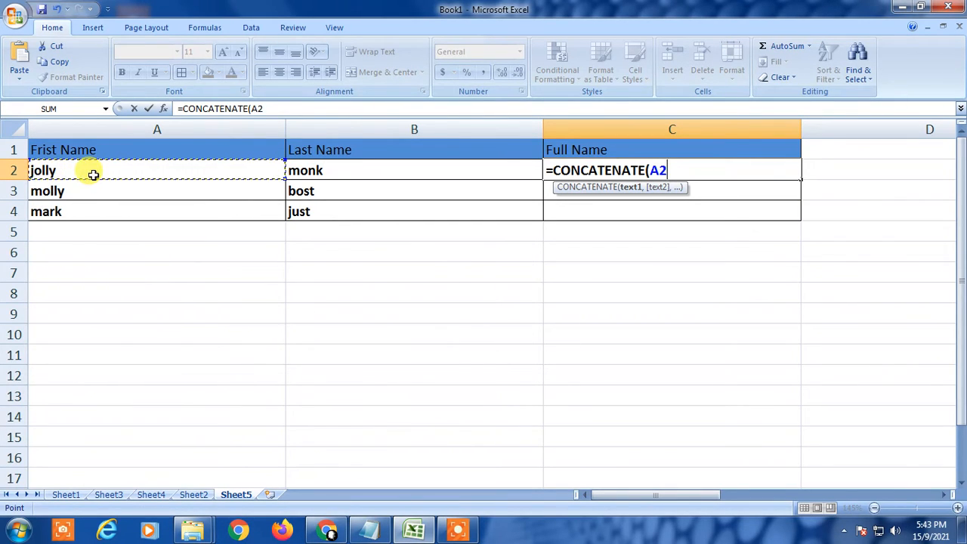
{"action": "left_click", "coordinate": [665, 171]}
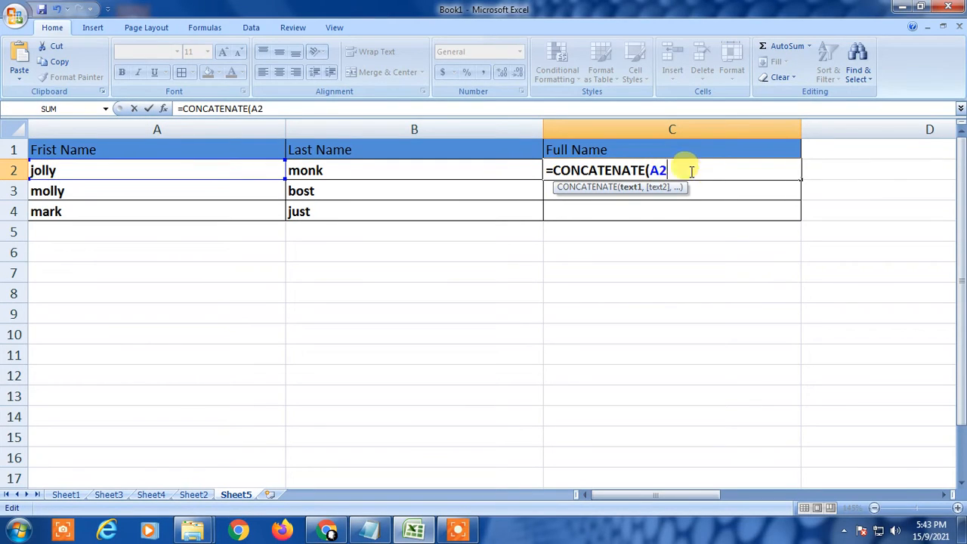
{"action": "type", "text": ","}
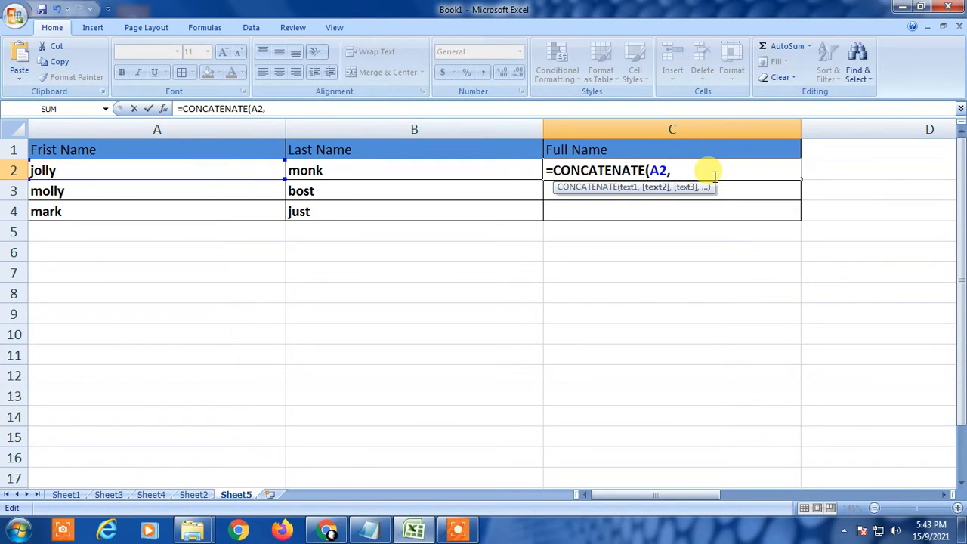
{"action": "left_click", "coordinate": [346, 171]}
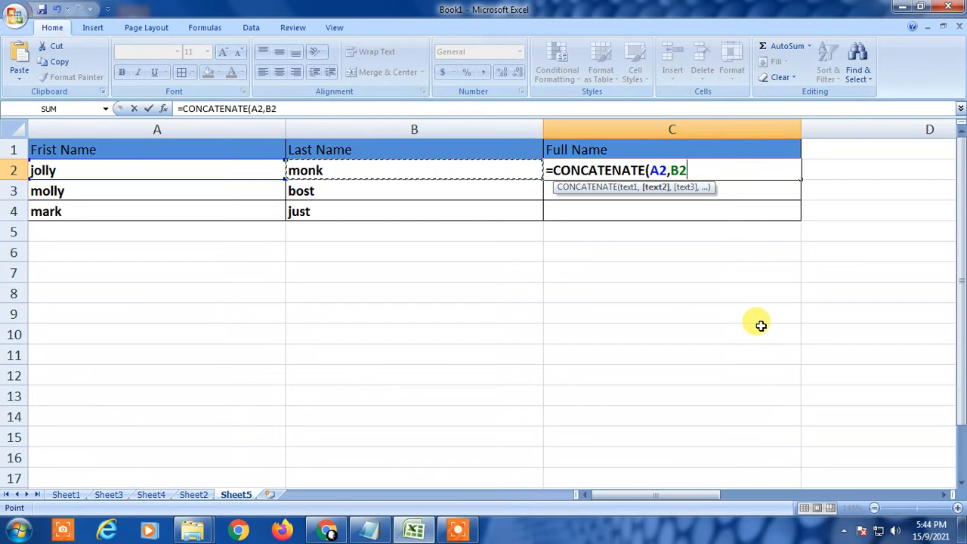
{"action": "type", "text": ")"}
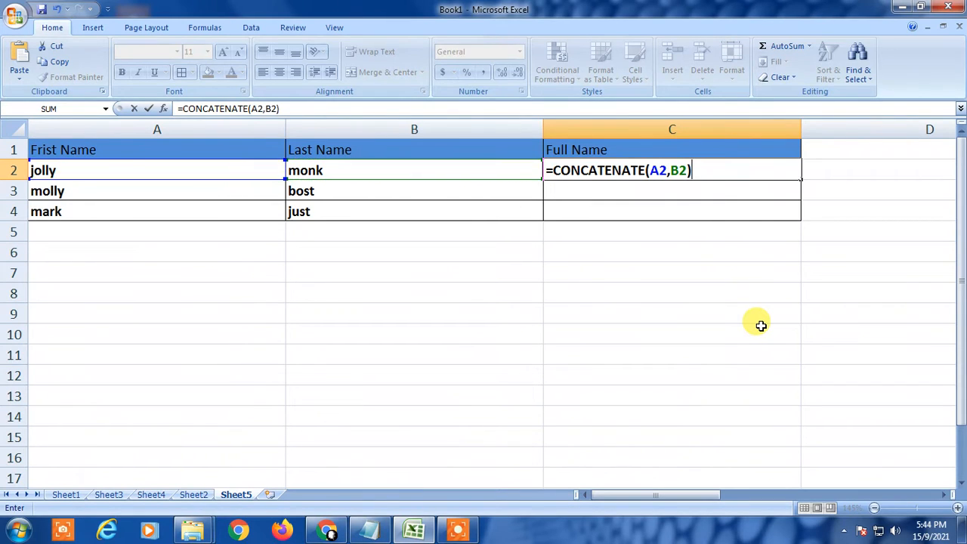
{"action": "key", "text": "Return"}
{"action": "key", "text": "Up"}
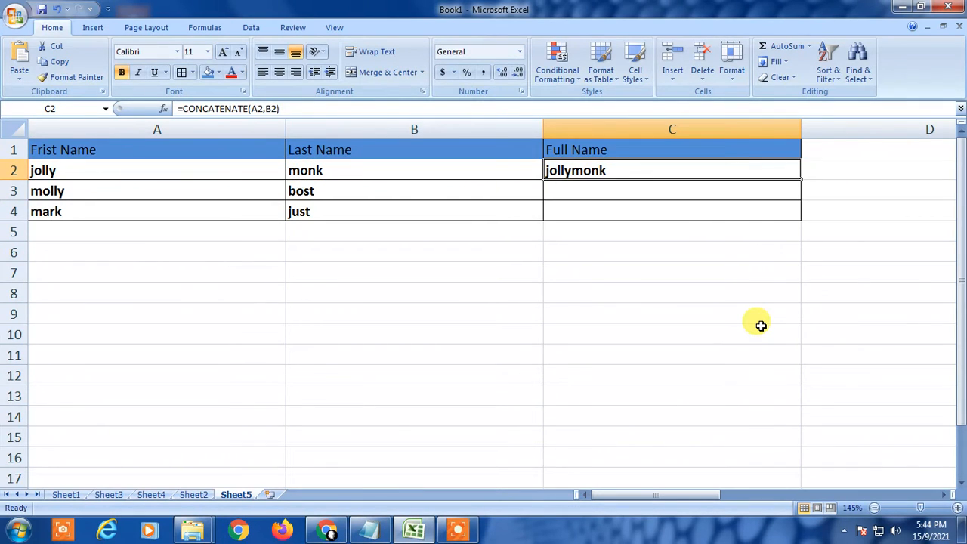
{"action": "key", "text": "Left"}
{"action": "key", "text": "Left"}
{"action": "key", "text": "Right"}
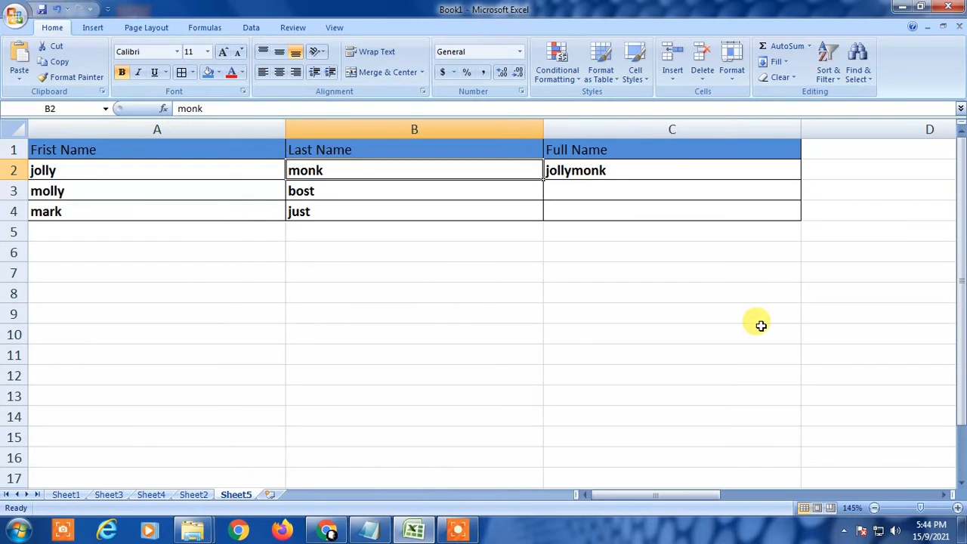
{"action": "key", "text": "Right"}
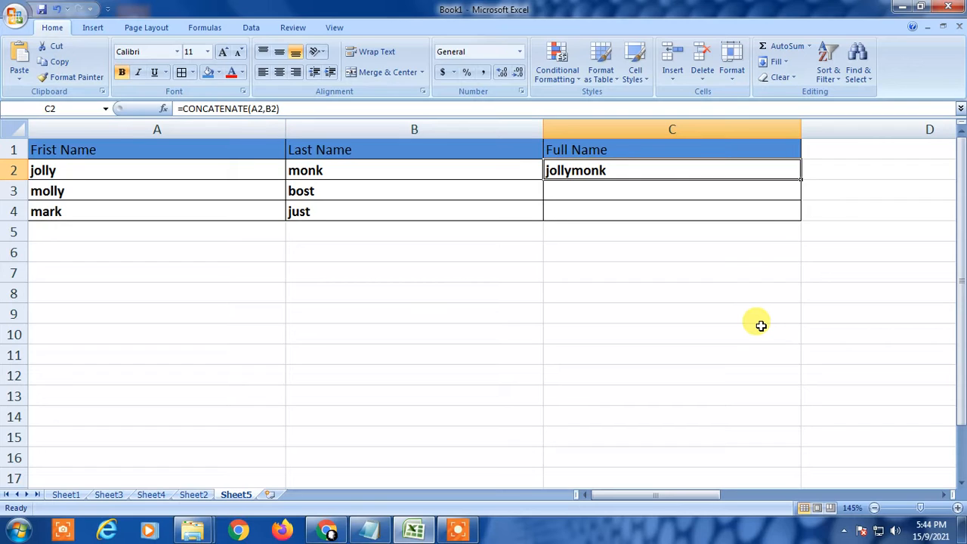
Enter =CONCATENATE(A3," ",B3) in C3 to join the names with a space, dismissing the Windows color scheme prompt
{"action": "key", "text": "Down"}
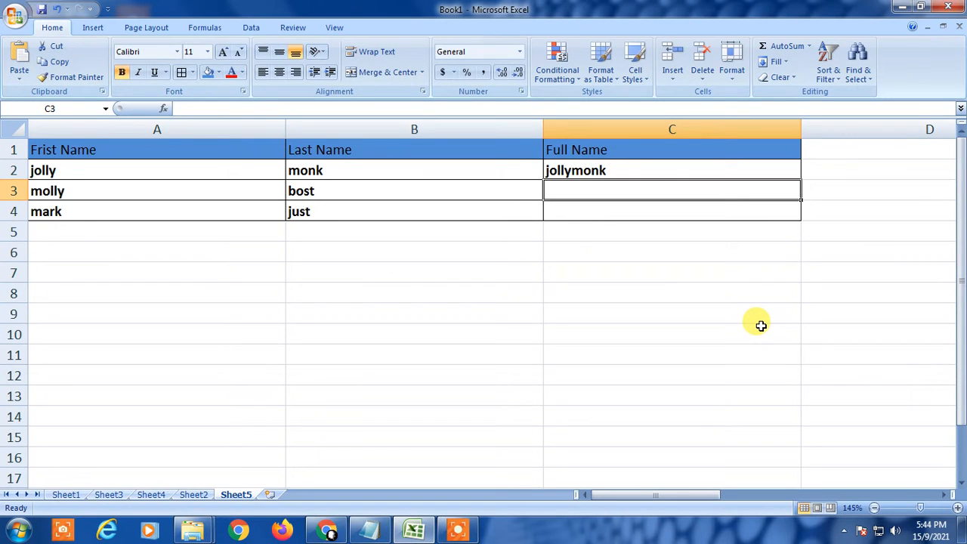
{"action": "type", "text": "="}
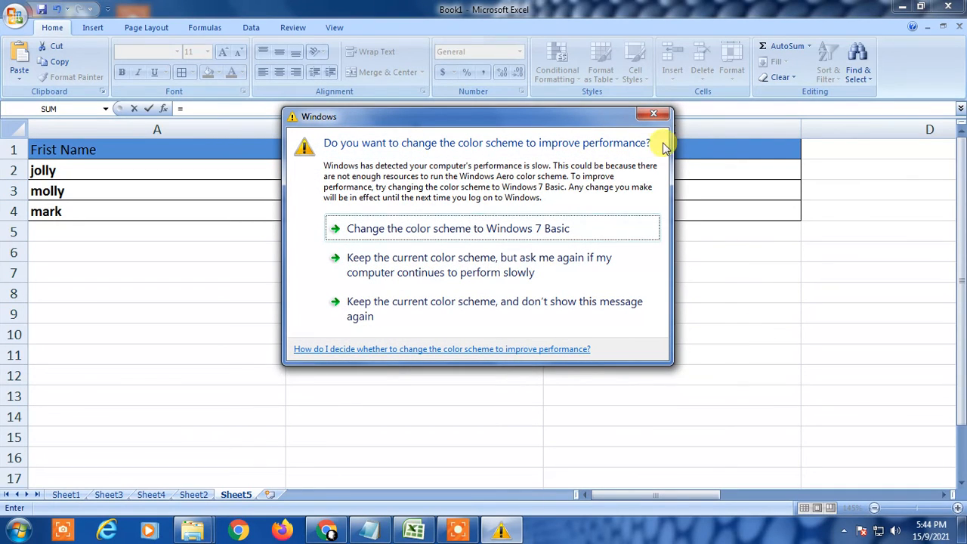
{"action": "left_click", "coordinate": [654, 114]}
{"action": "type", "text": "con"}
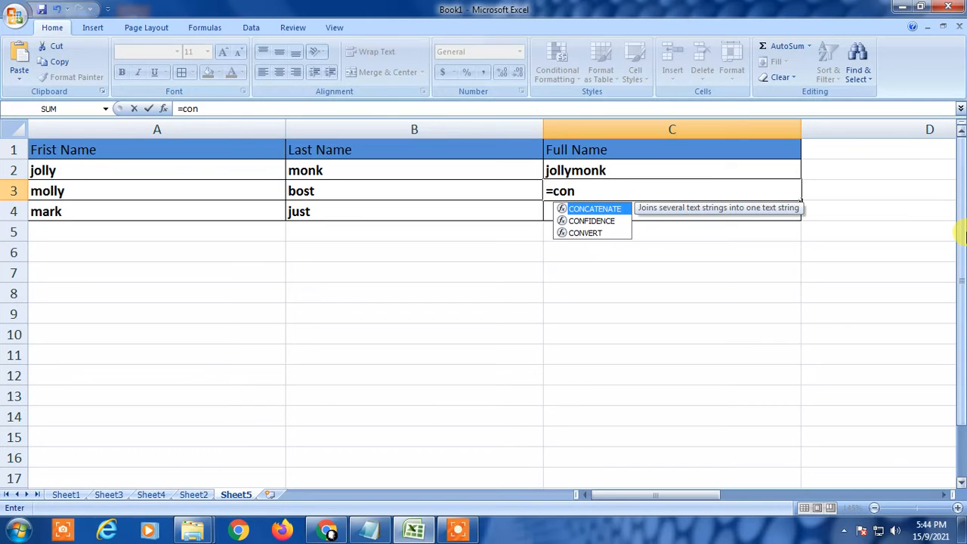
{"action": "key", "text": "Tab"}
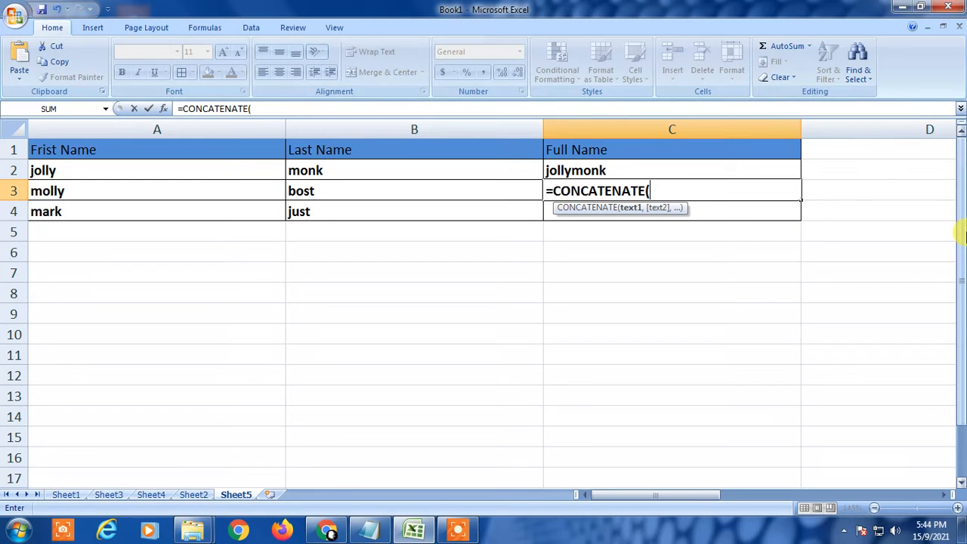
{"action": "left_click", "coordinate": [82, 188]}
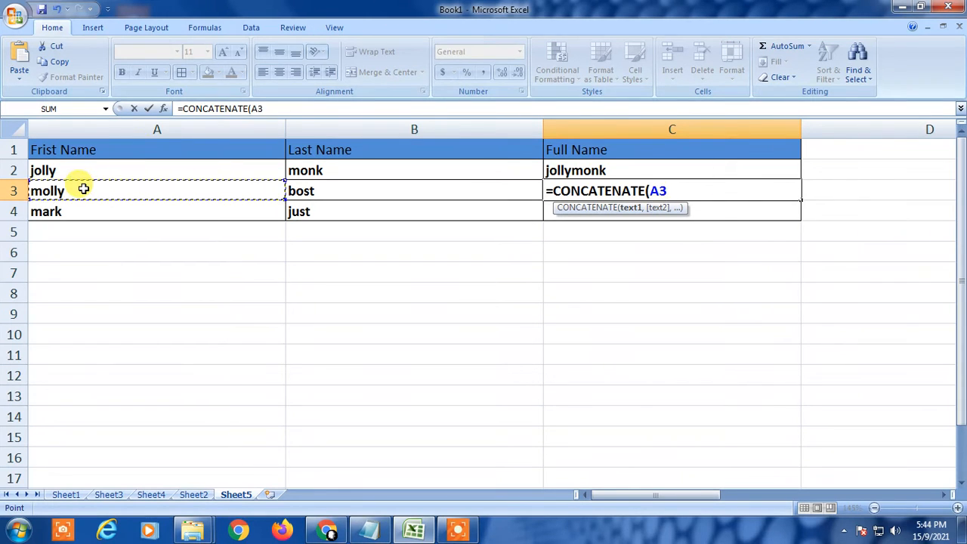
{"action": "type", "text": ","}
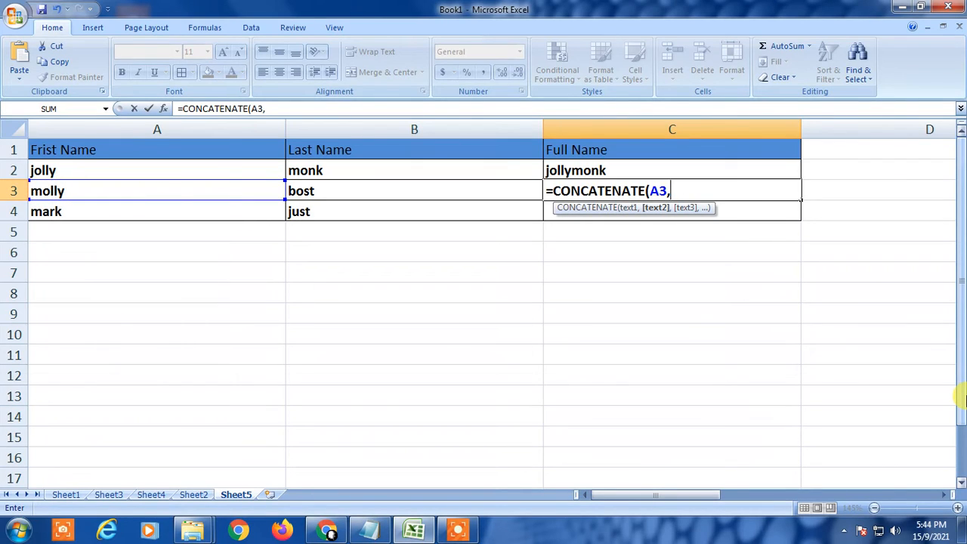
{"action": "type", "text": "\" \","}
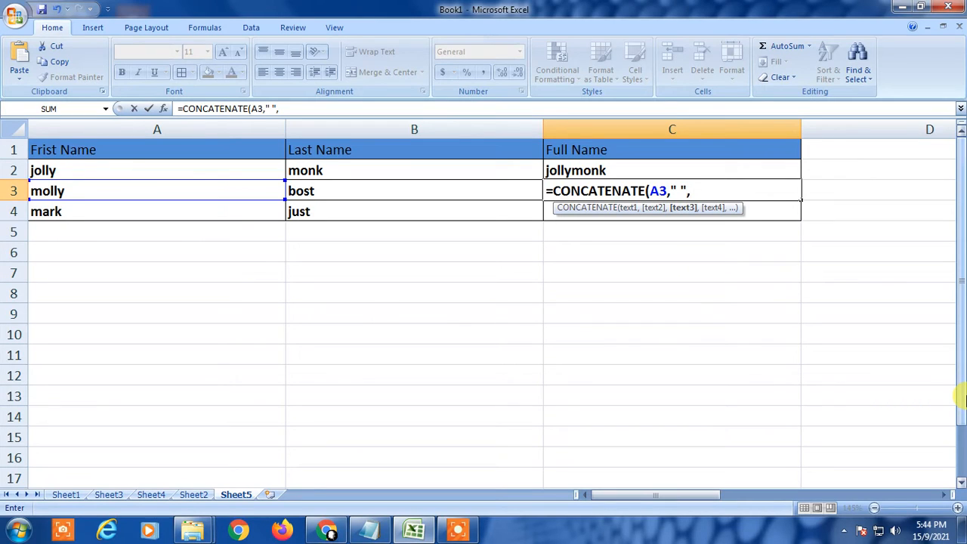
{"action": "left_click", "coordinate": [316, 191]}
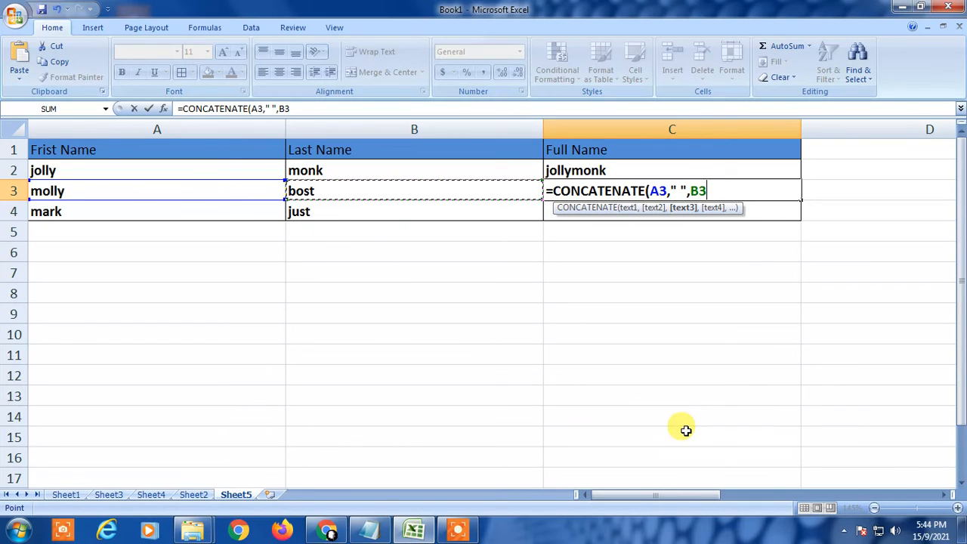
{"action": "type", "text": ")"}
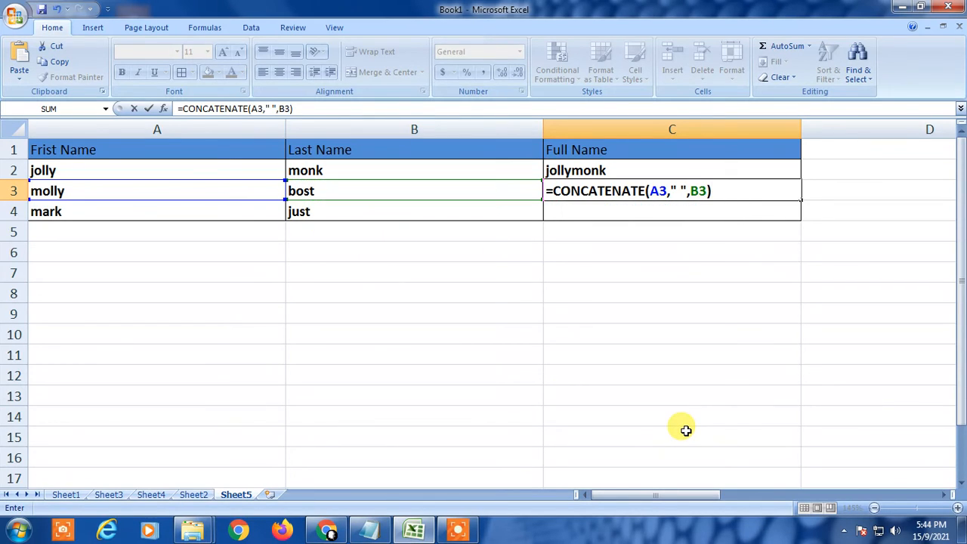
{"action": "key", "text": "Return"}
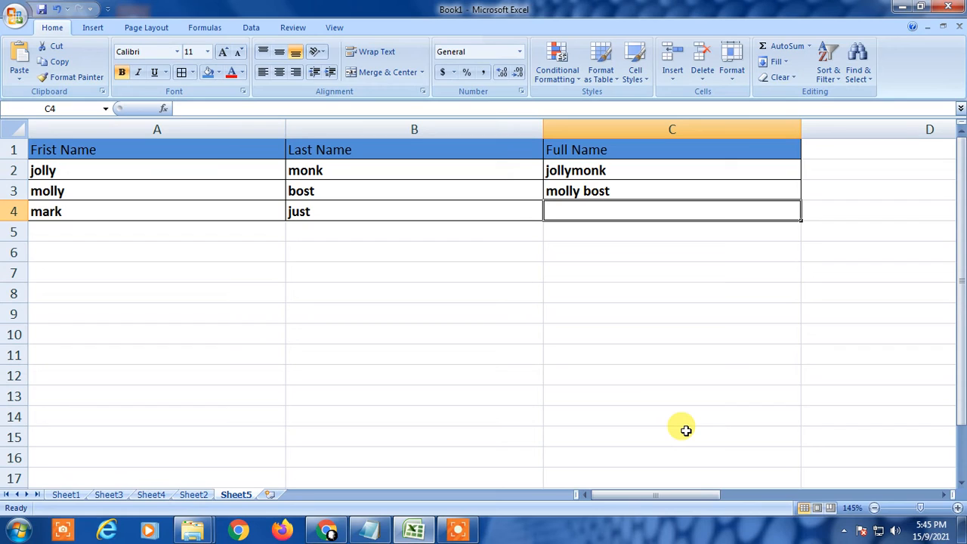
{"action": "key", "text": "Up"}
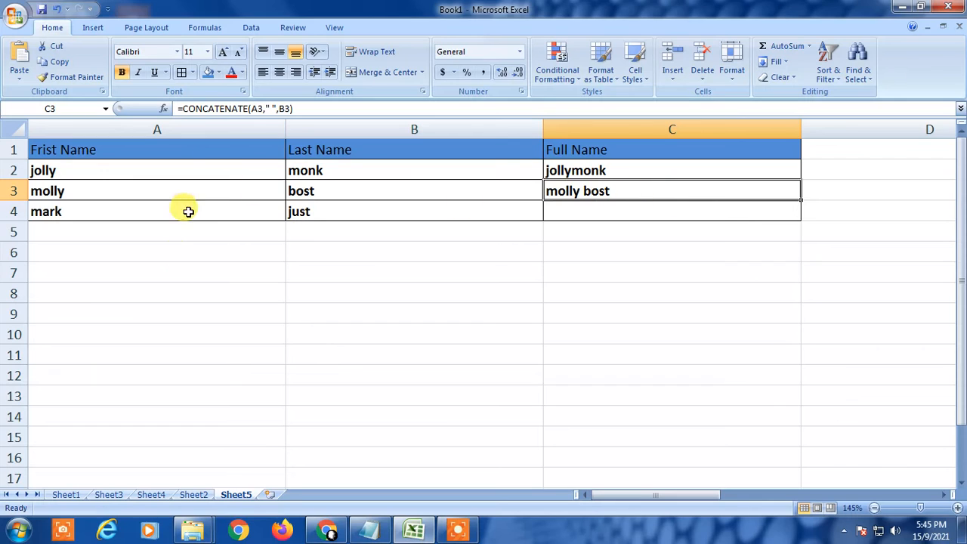
Fill the full name formula from C3 down to C4
{"action": "left_click", "coordinate": [654, 224]}
{"action": "left_click", "coordinate": [654, 192]}
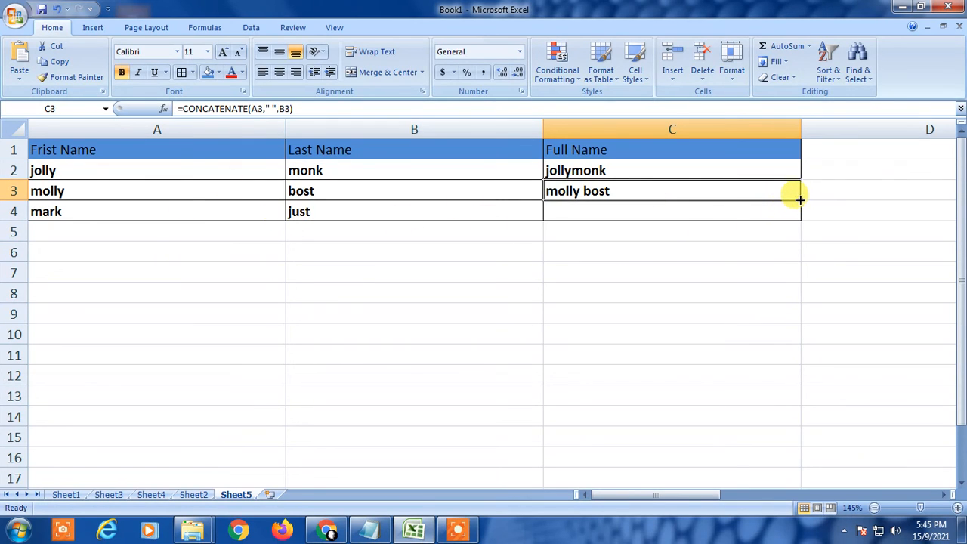
{"action": "left_click_drag", "start_coordinate": [800, 198], "coordinate": [802, 216]}
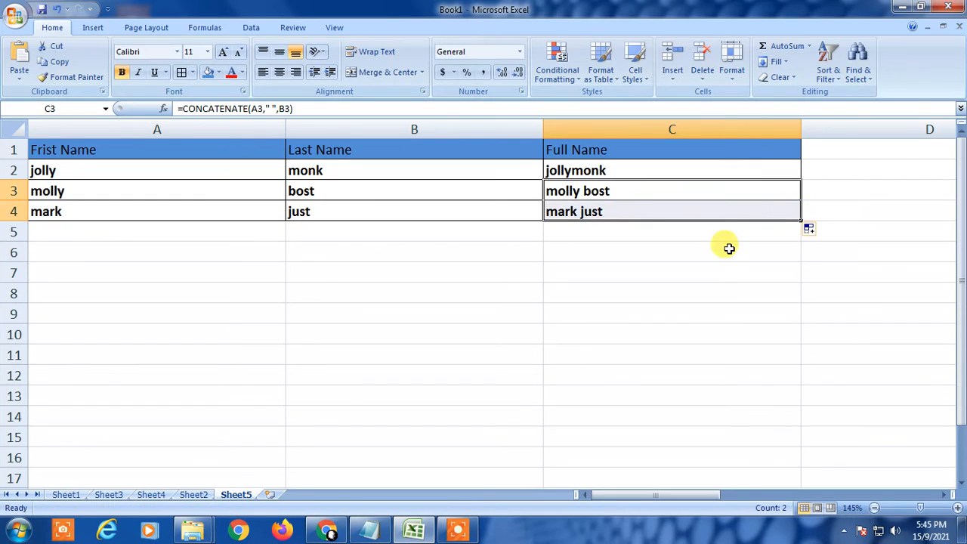
{"action": "left_click", "coordinate": [634, 212]}
Copy the C3 formula into C2 so its full name includes a space, and show the desktop
{"action": "left_click", "coordinate": [607, 195]}
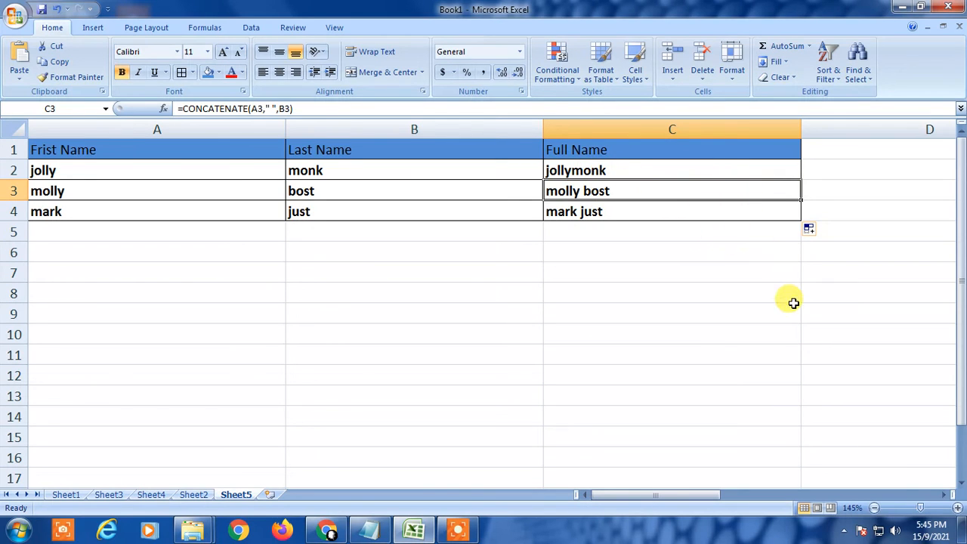
{"action": "key", "text": "ctrl+c"}
{"action": "left_click", "coordinate": [659, 173]}
{"action": "key", "text": "ctrl+v"}
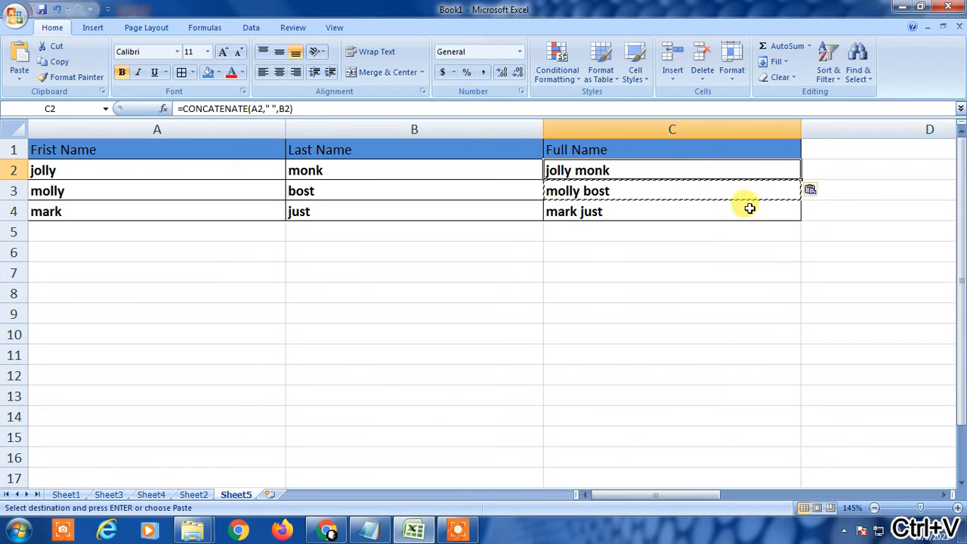
{"action": "left_click", "coordinate": [627, 187]}
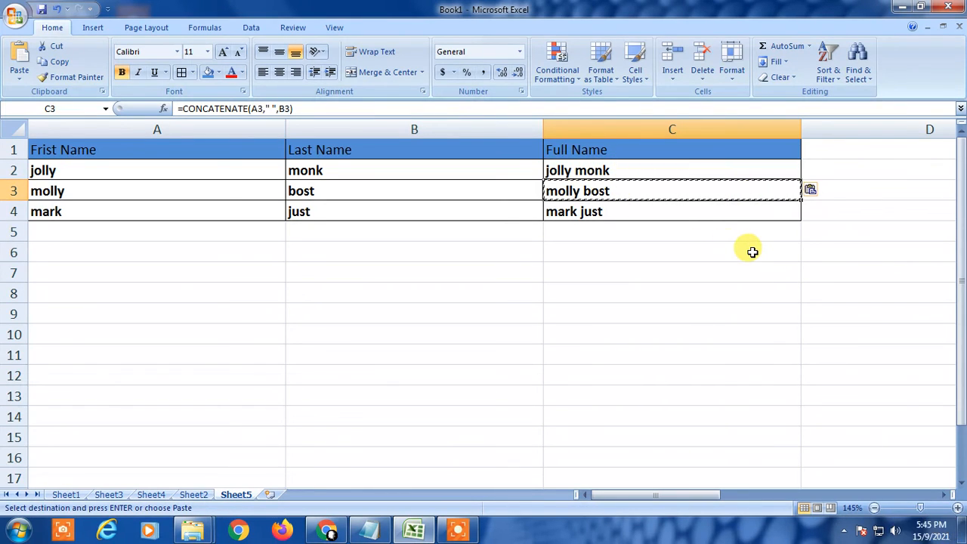
{"action": "key", "text": "super+d"}
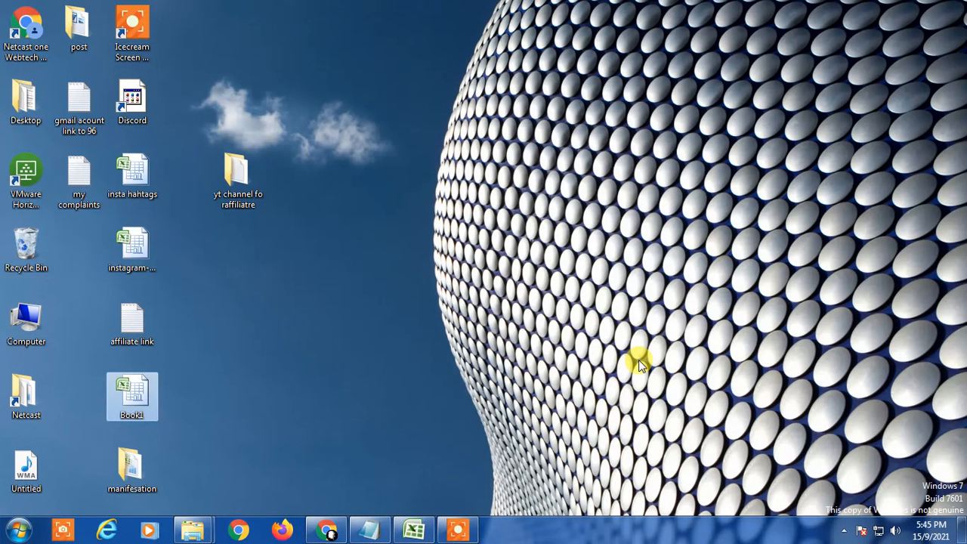